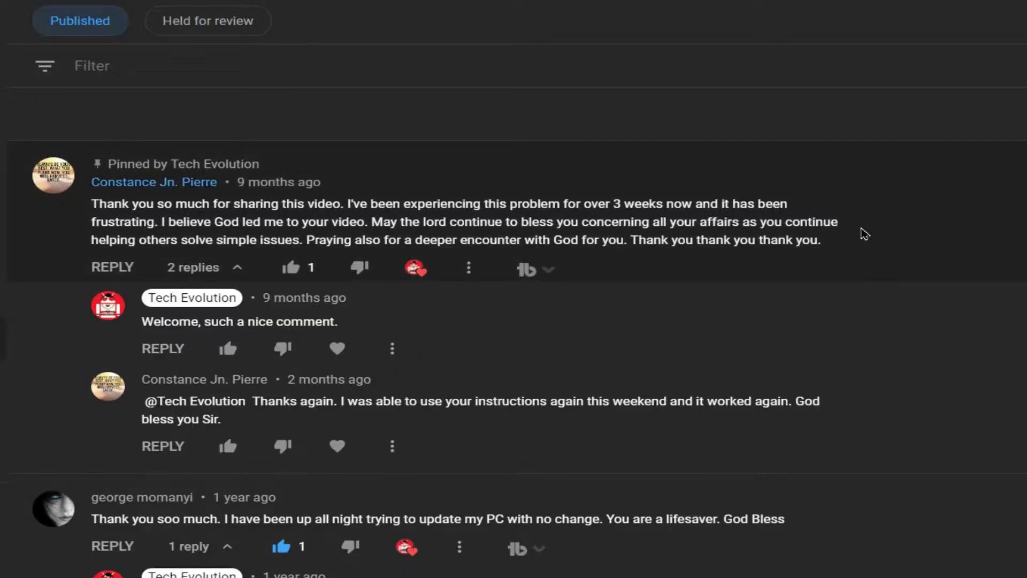
After the TECH EVOLUTION intro, scroll down to the video's comment section in YouTube Studio.
scroll(871, 256, down, 5)
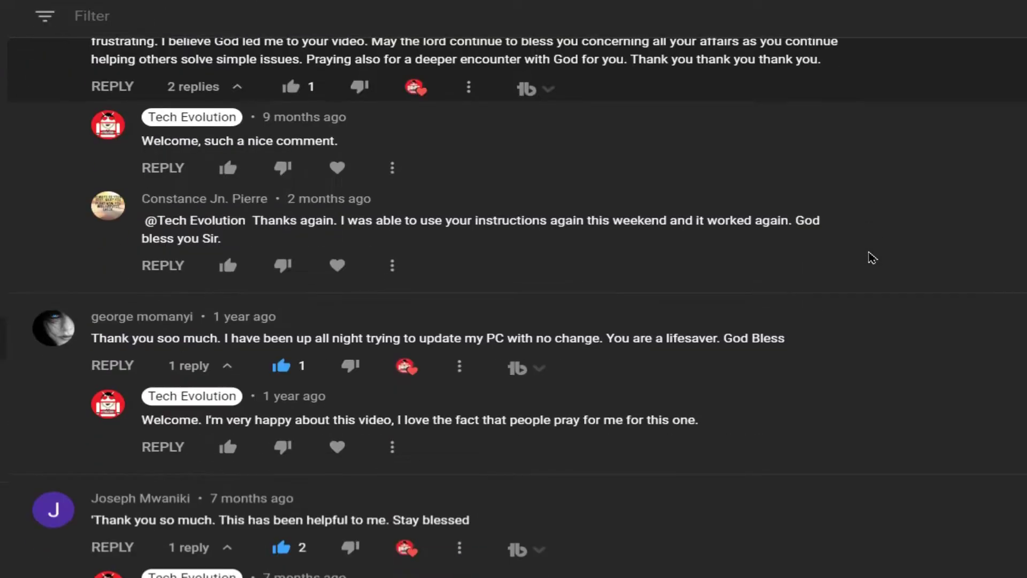
Scroll through the viewer thank-you comments and bring up the Google results for MFC100.dll.
scroll(872, 257, down, 5)
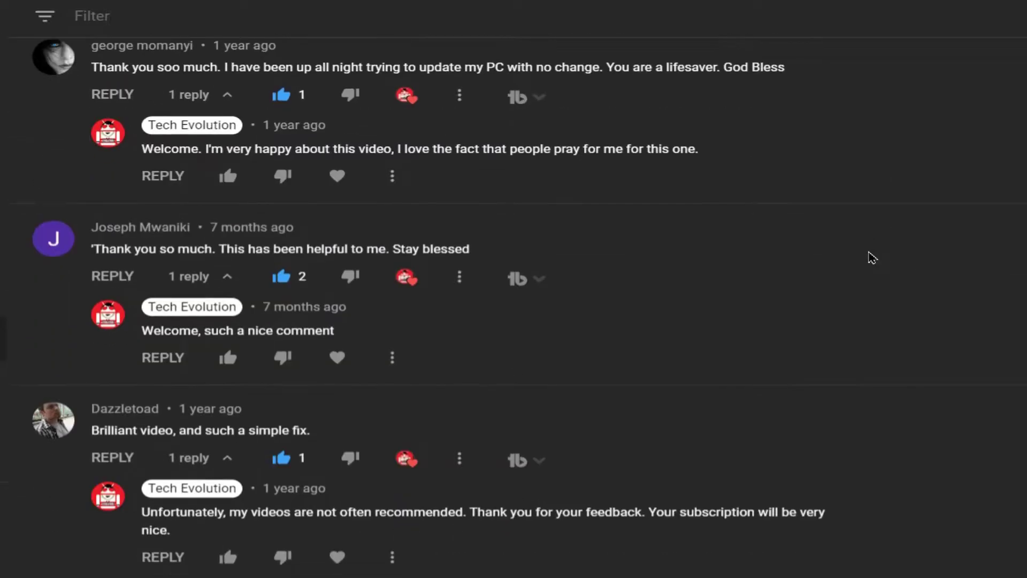
scroll(873, 258, down, 4)
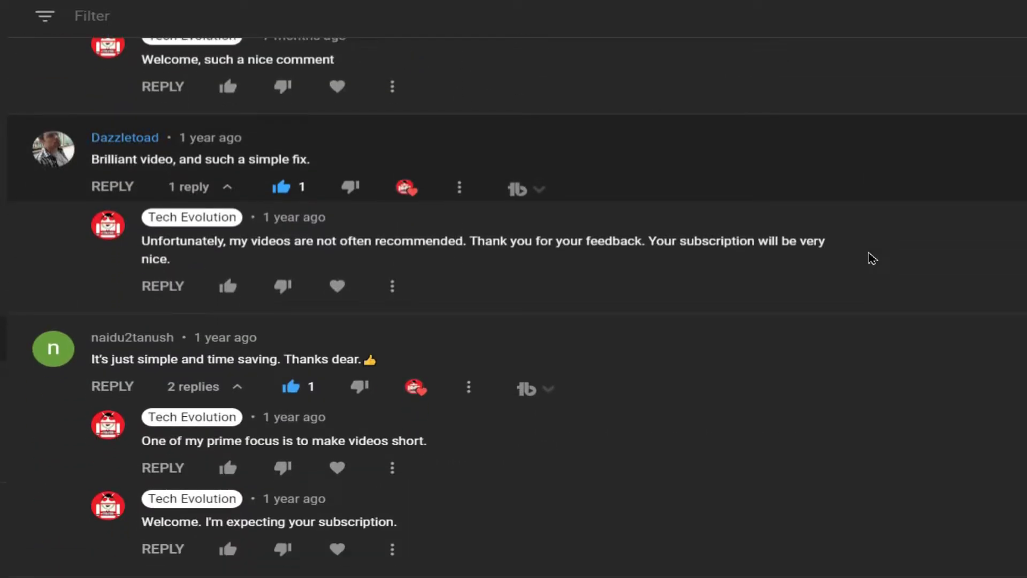
scroll(872, 257, down, 10)
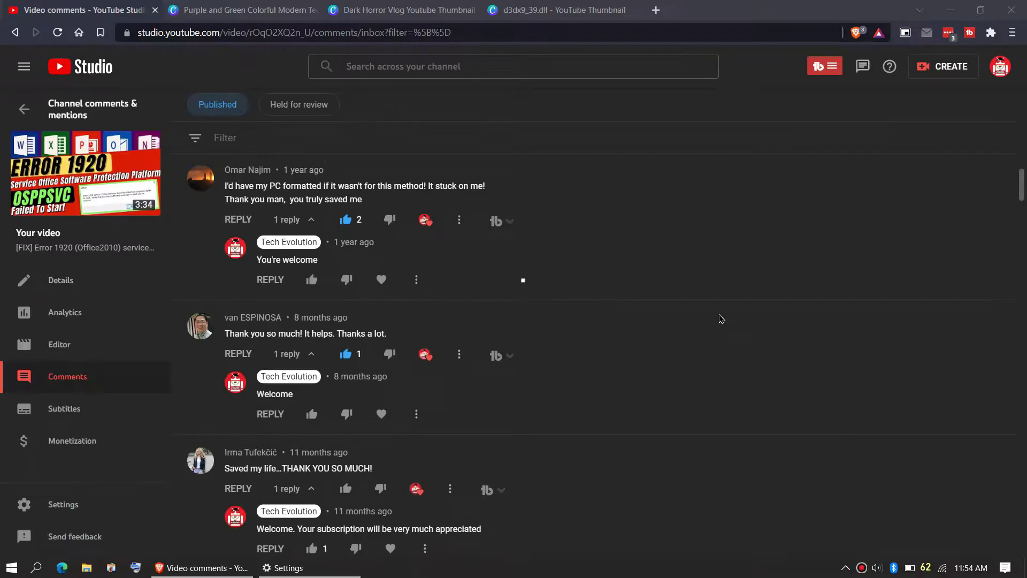
scroll(721, 319, down, 10)
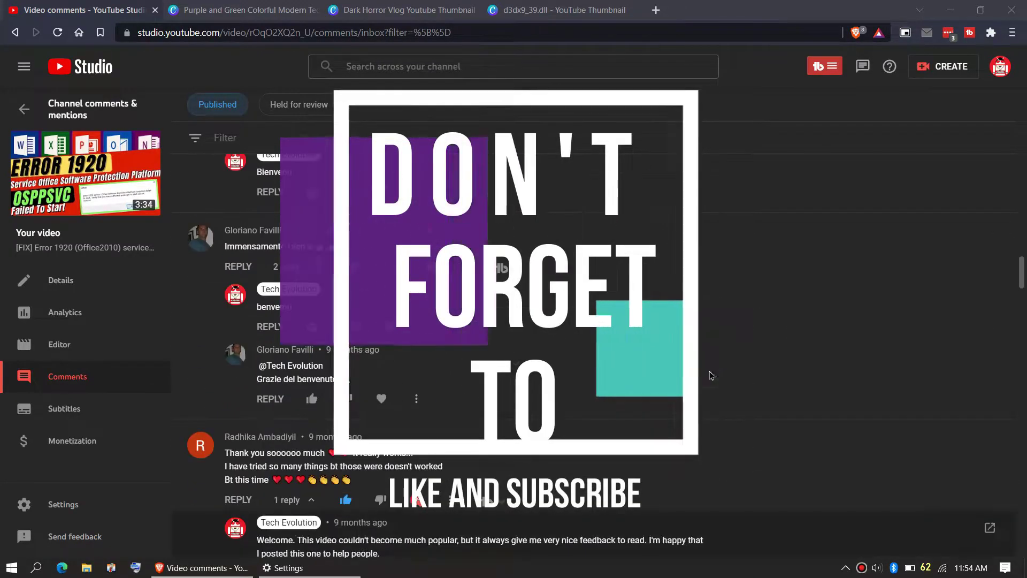
scroll(711, 376, down, 4)
click(861, 567)
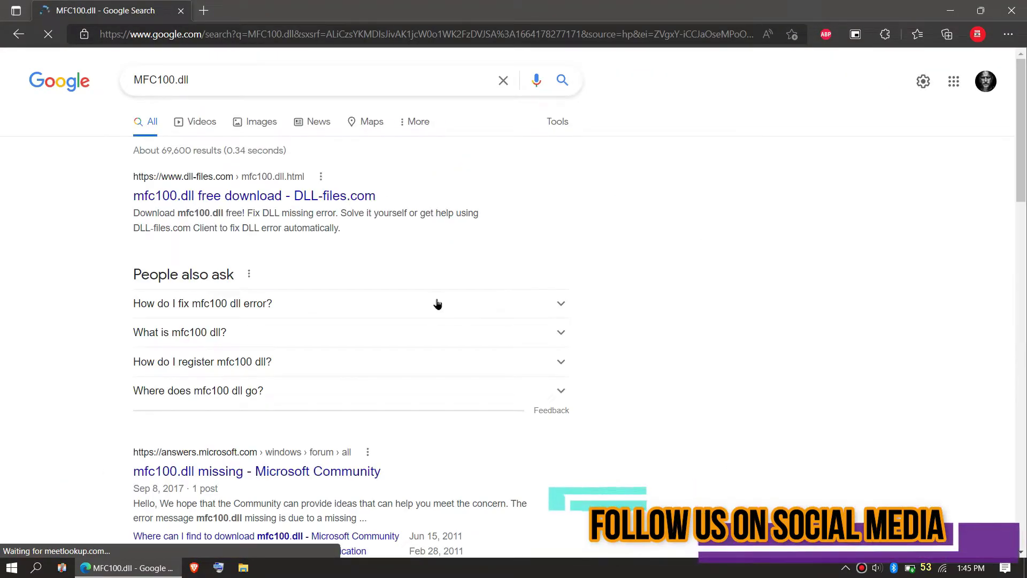
Open the DLL-files.com mfc100.dll page from the Google results and select its address.
scroll(437, 304, down, 20)
scroll(437, 305, up, 20)
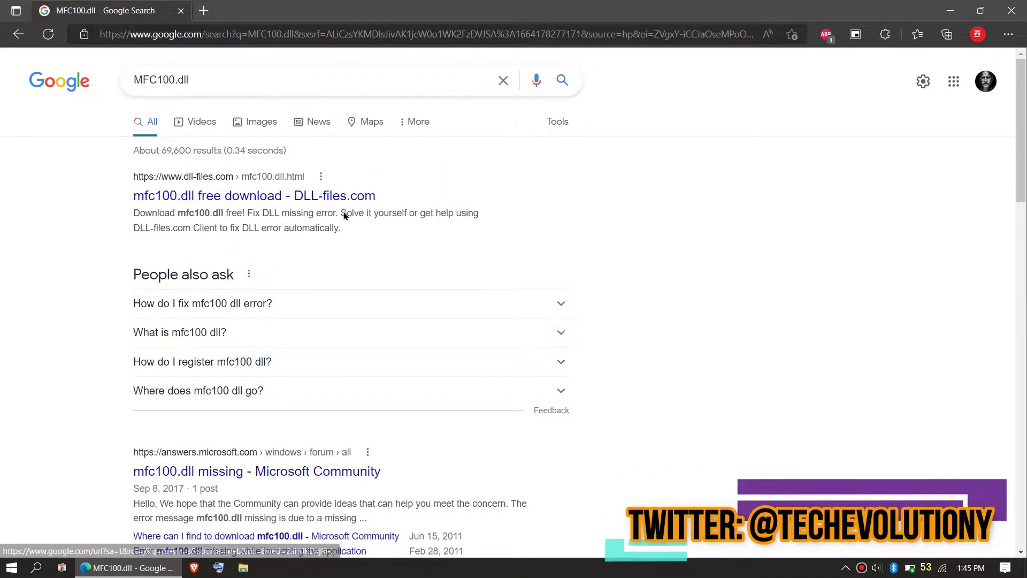
click(328, 196)
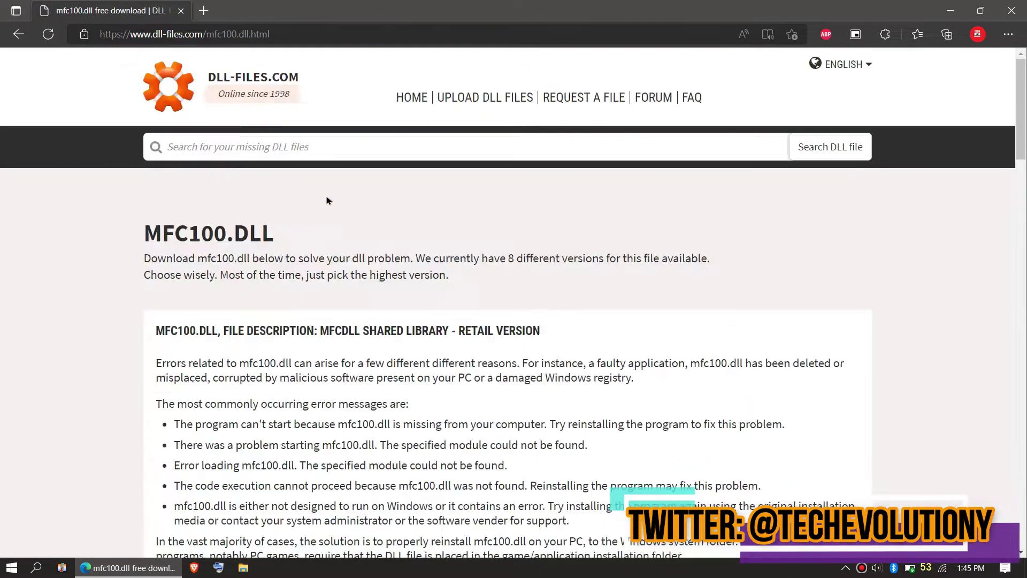
key(ctrl+l)
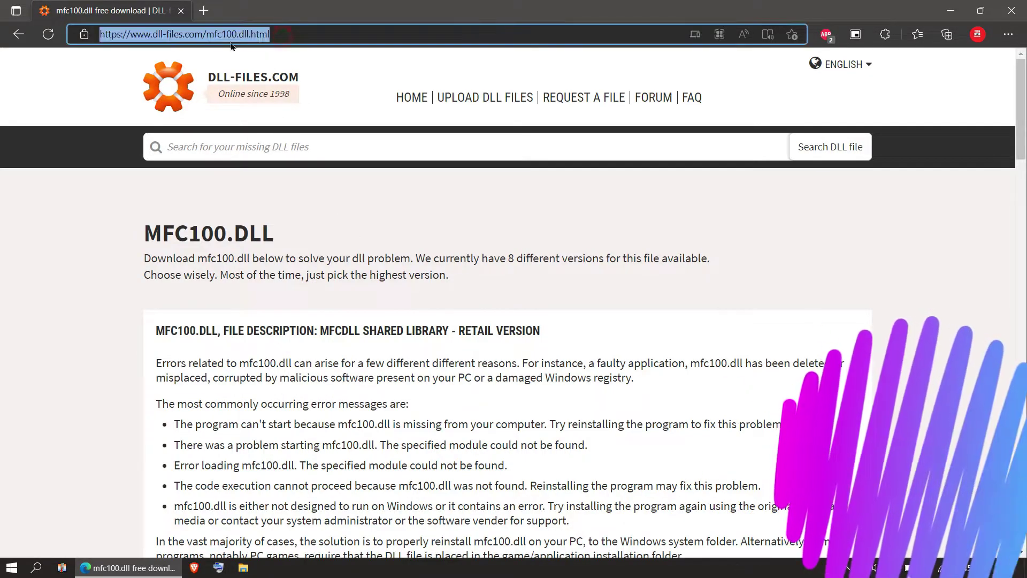
Highlight the 64-bit and 32-bit 10.0.40219.473 versions, then search Windows for 'sys'.
scroll(341, 190, down, 10)
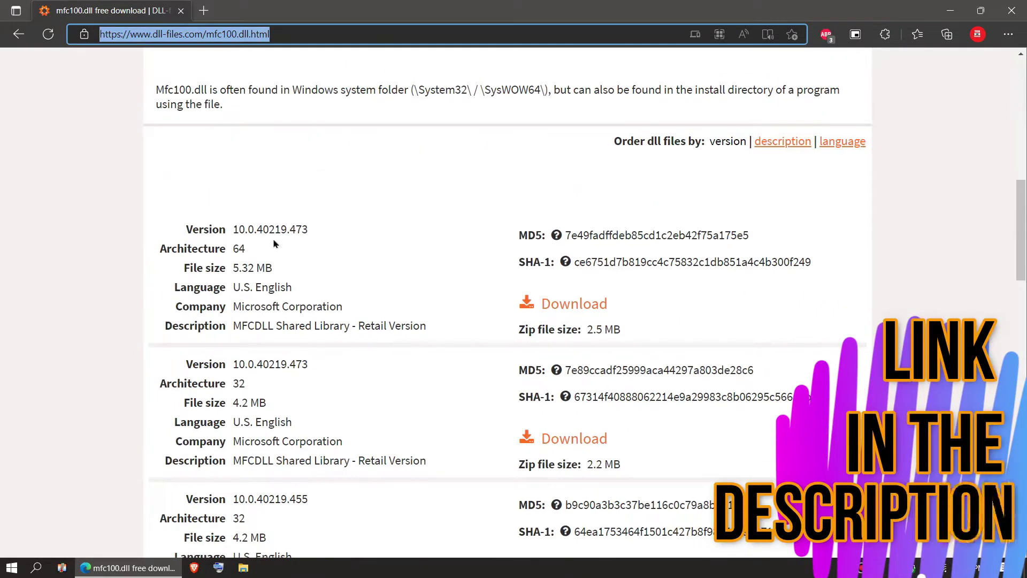
drag(258, 247, 225, 252)
drag(248, 386, 225, 384)
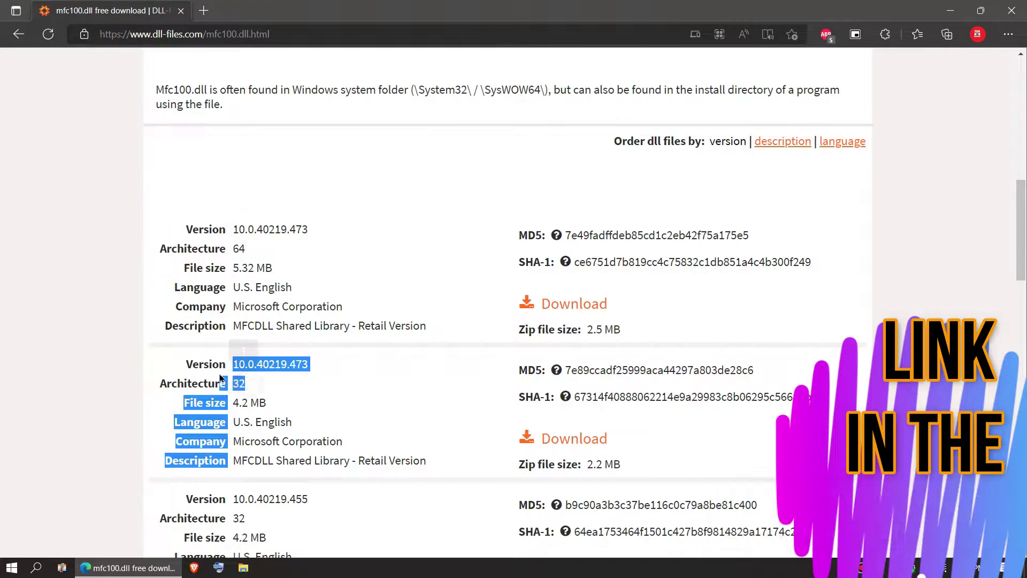
click(37, 422)
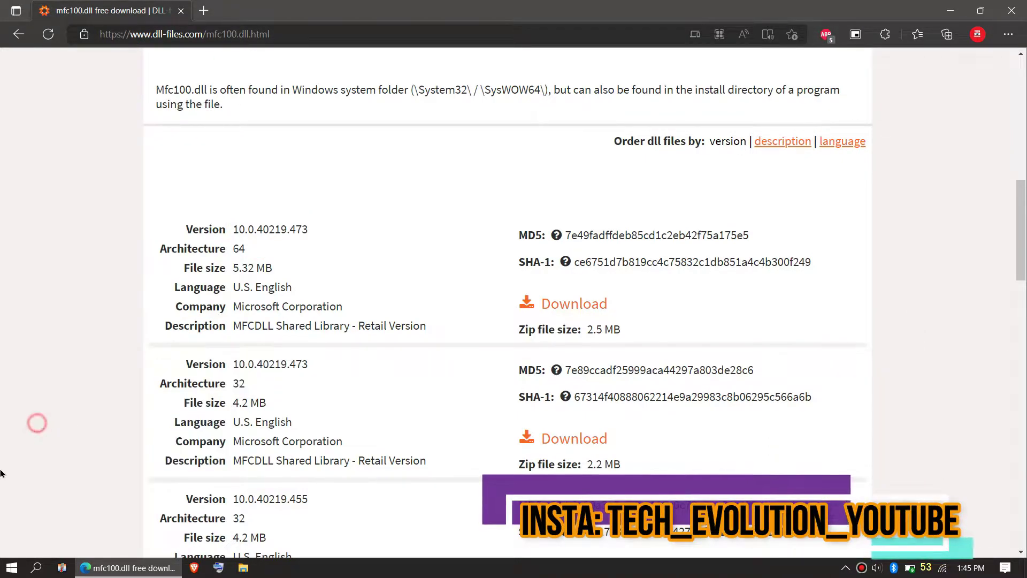
key(super)
text(sy)
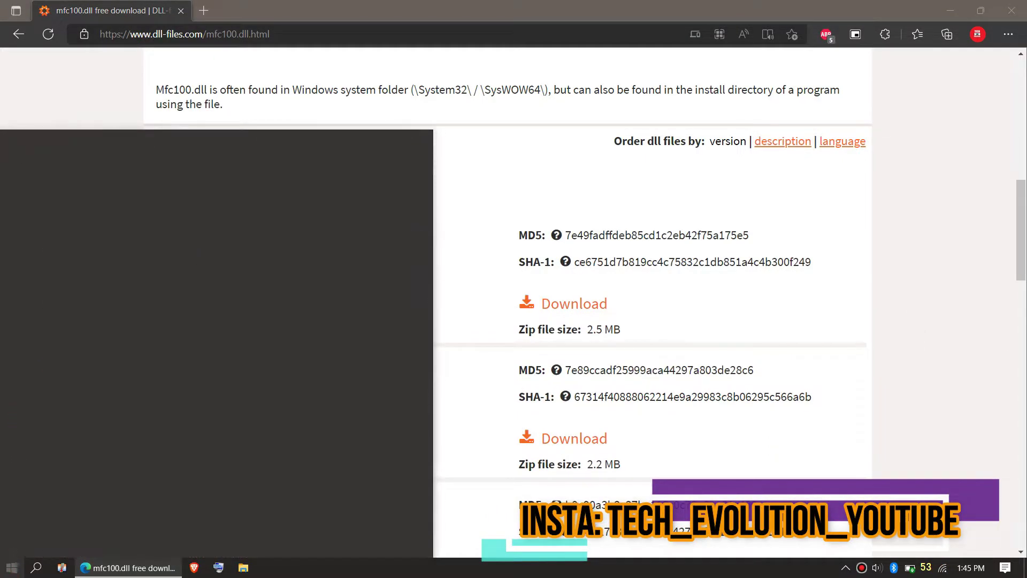
text(s)
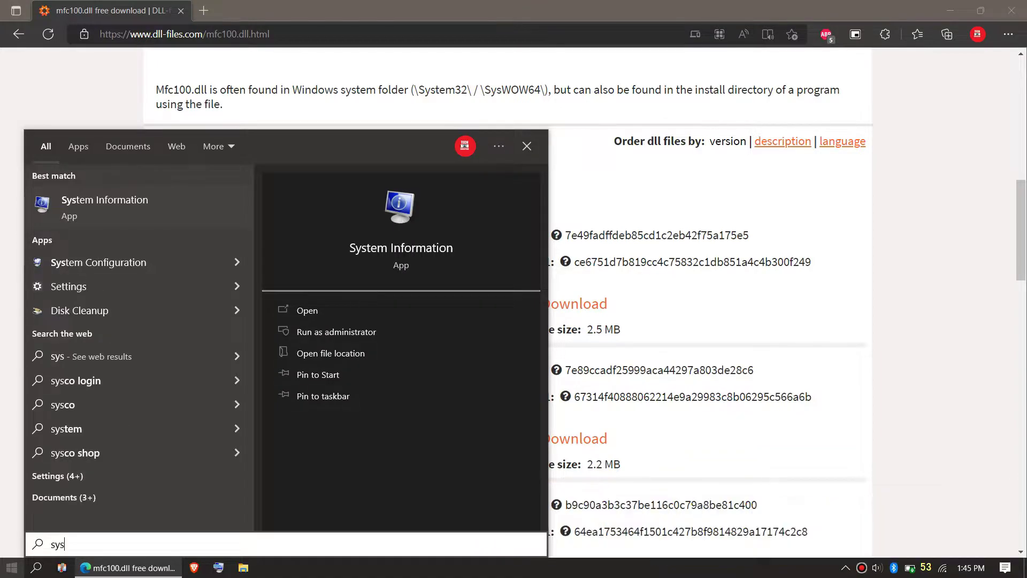
Confirm an x64-based PC in System Information, close it, and choose the 64-bit mfc100.dll download.
key(Return)
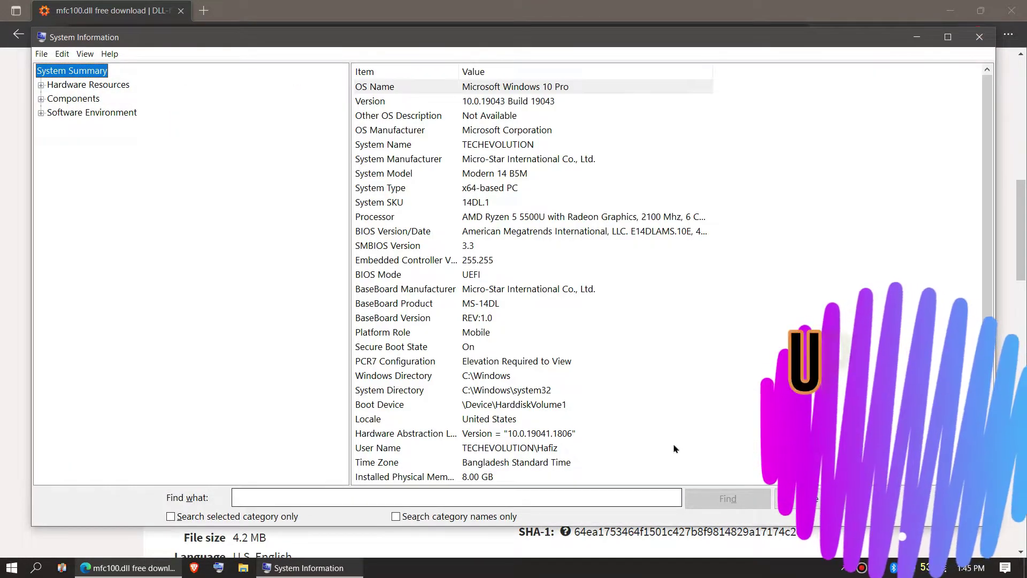
click(531, 190)
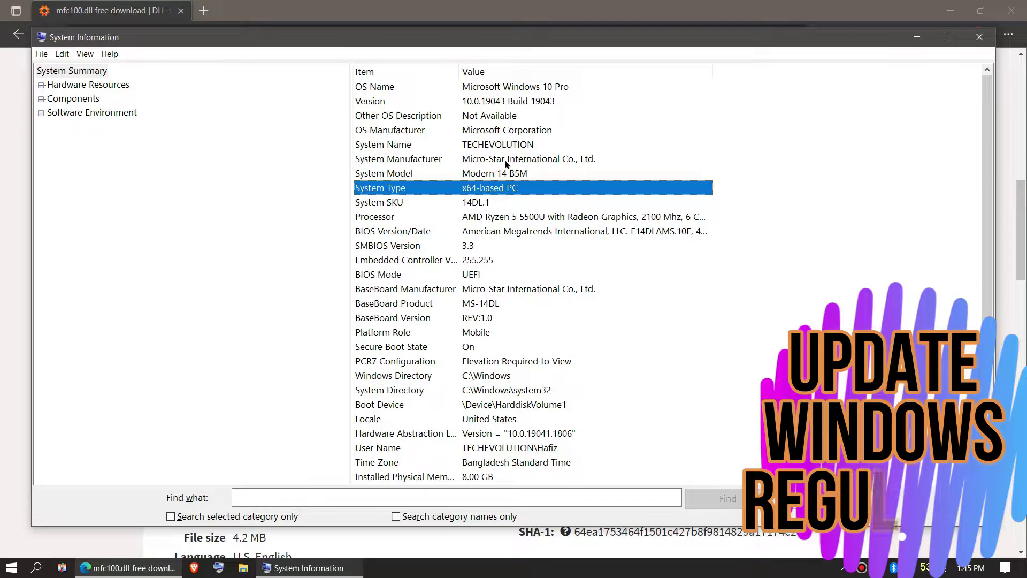
click(509, 102)
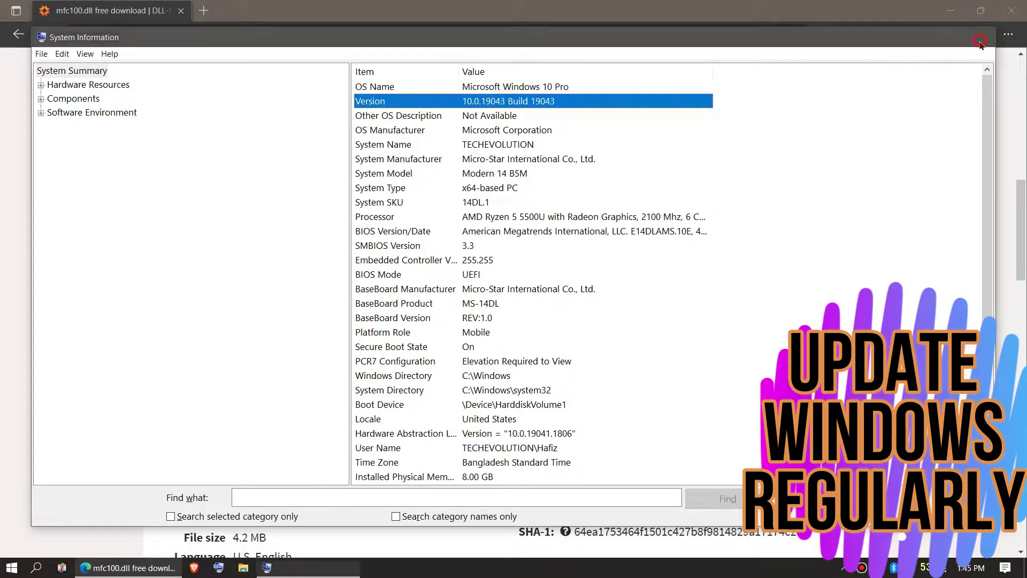
click(979, 43)
click(359, 194)
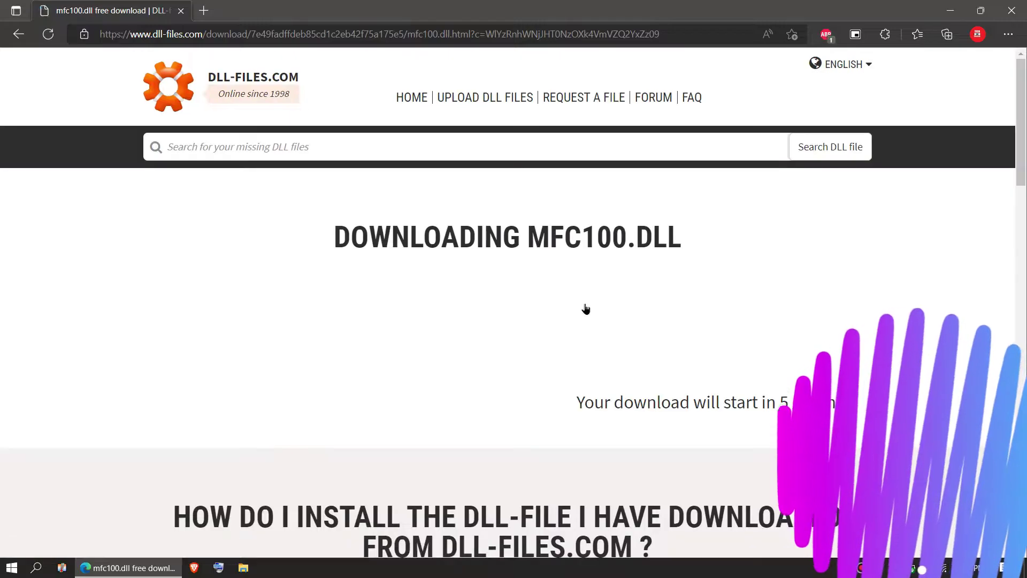
Accept the 2.5 MB 64-bit mfc100.zip download and open the finished archive.
scroll(585, 309, down, 6)
drag(213, 182, 339, 374)
scroll(340, 374, down, 4)
scroll(319, 404, up, 5)
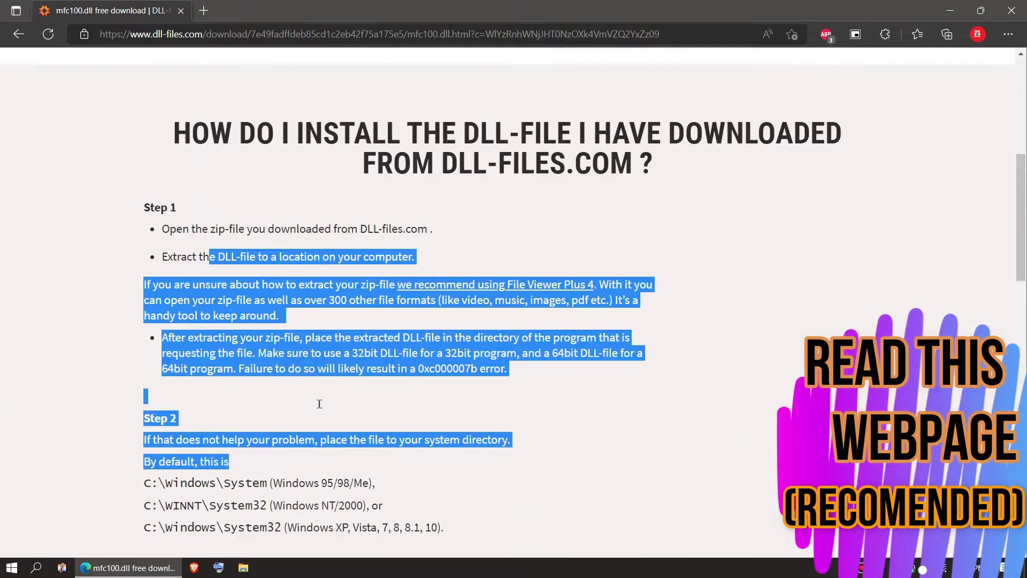
scroll(320, 404, up, 5)
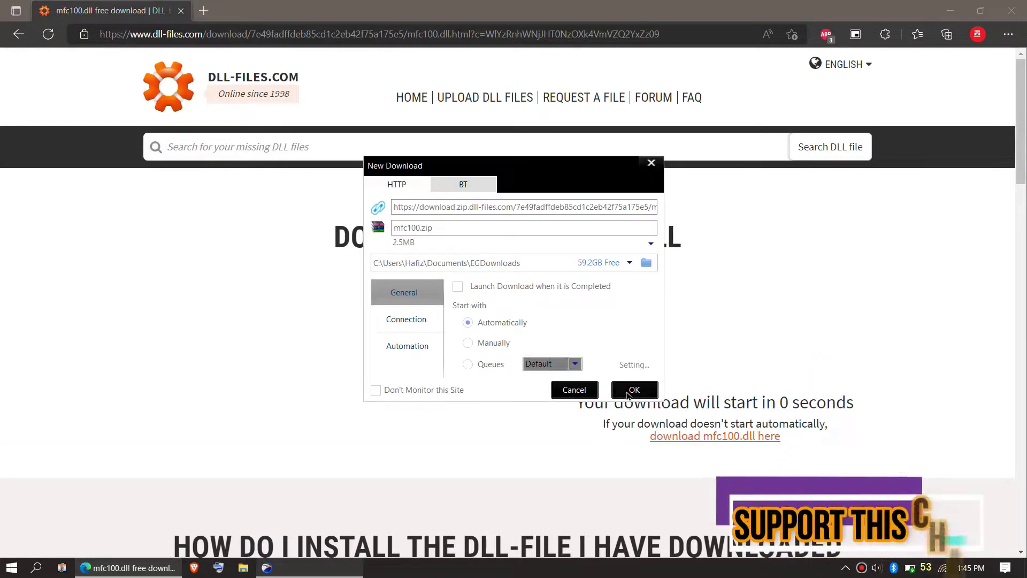
click(632, 391)
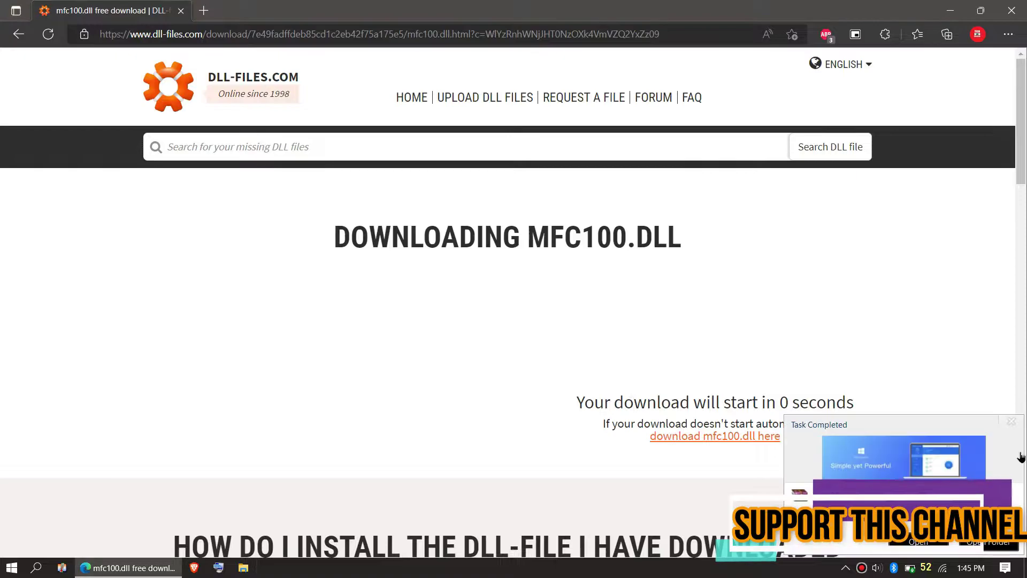
click(923, 547)
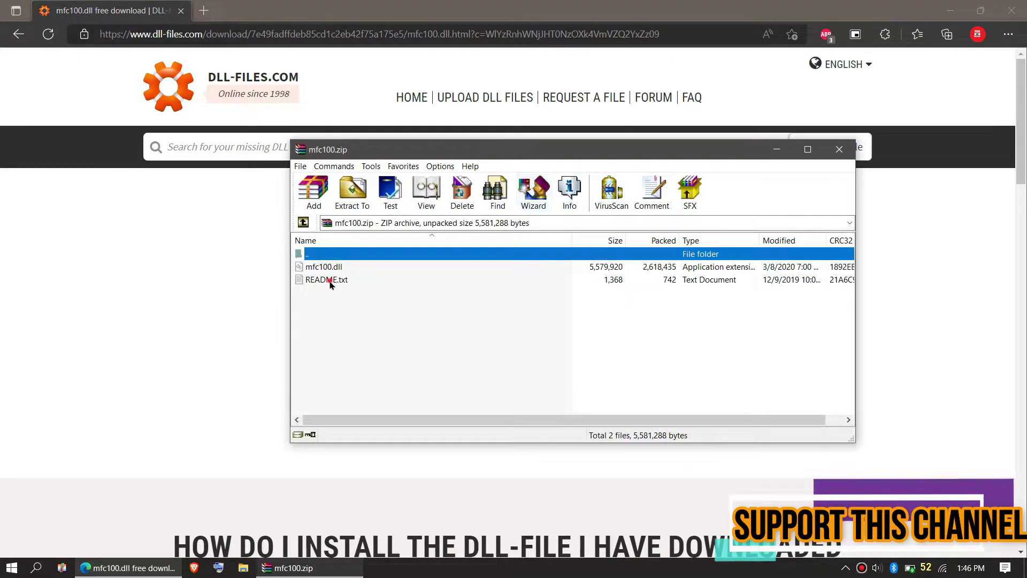
Select mfc100.dll in the WinRAR archive and open This PC from the desktop.
click(330, 282)
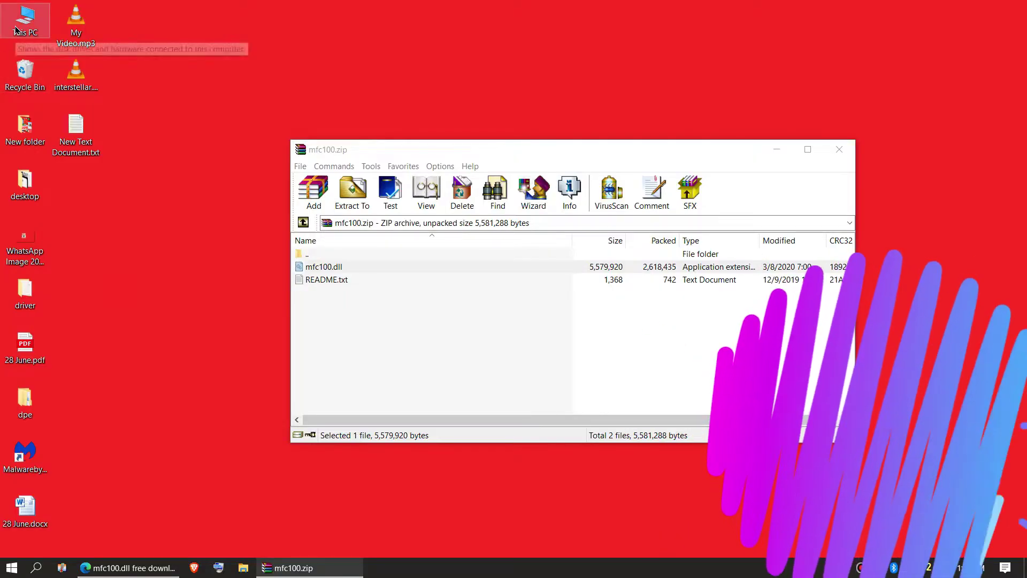
double_click(12, 33)
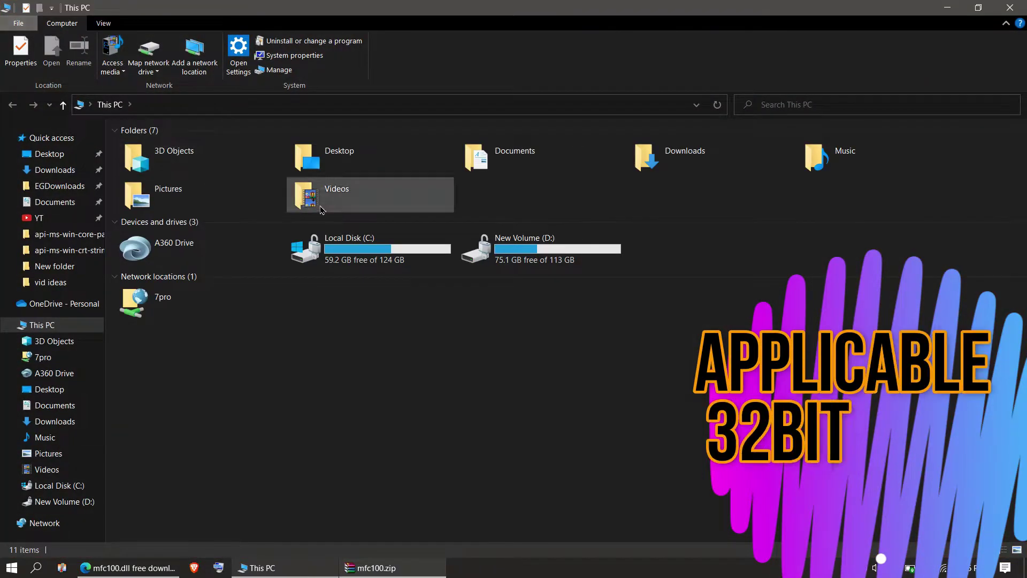
Browse from Local Disk (C:) into Windows and open System32, with its 4,641 items.
click(351, 264)
double_click(350, 265)
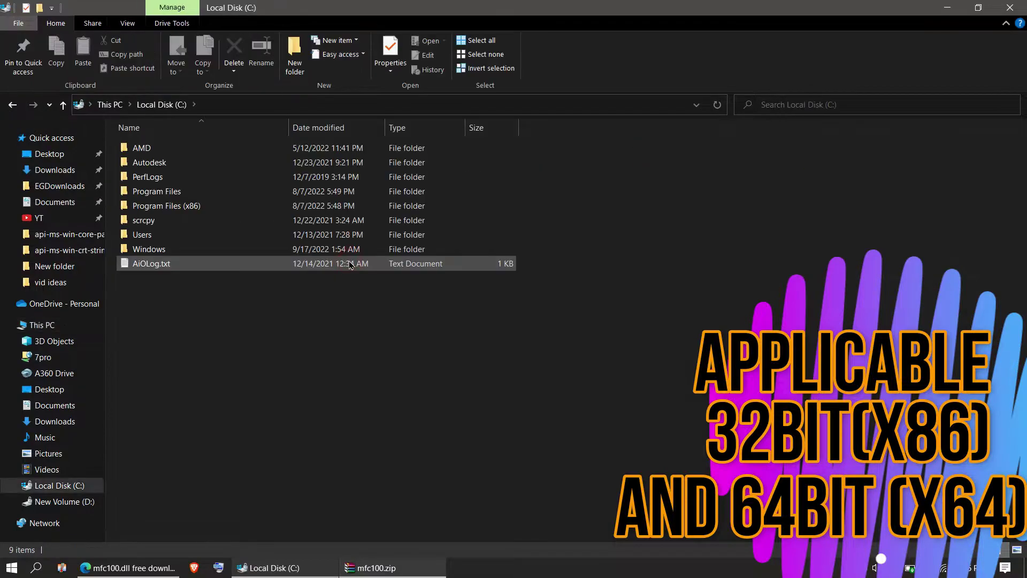
double_click(231, 249)
scroll(324, 357, down, 13)
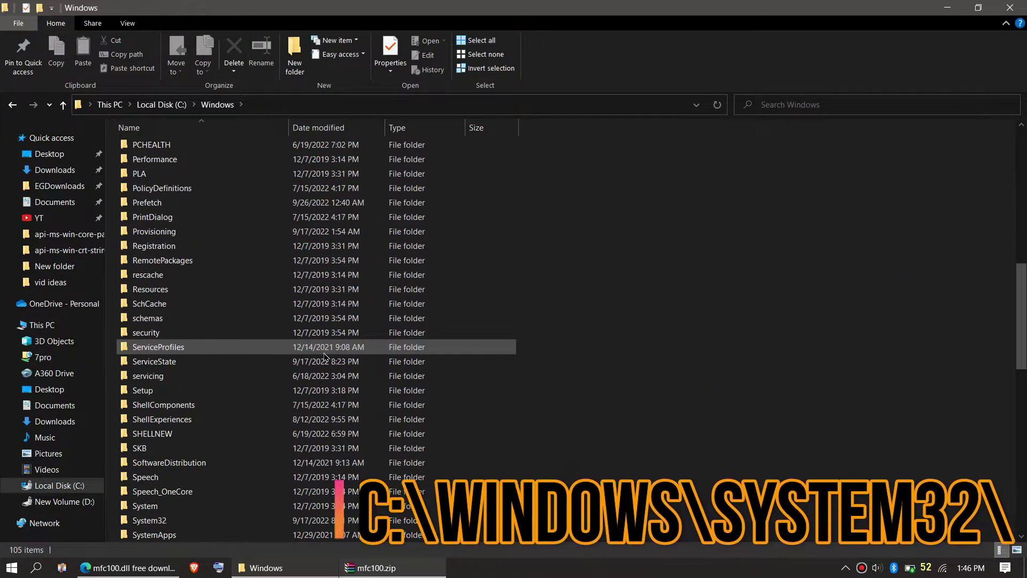
scroll(325, 357, down, 4)
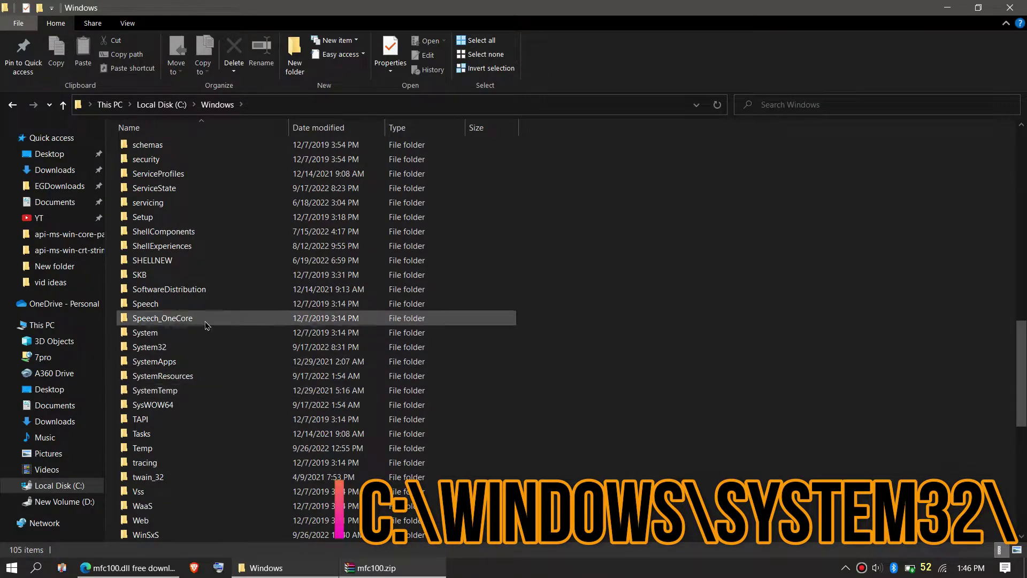
double_click(201, 347)
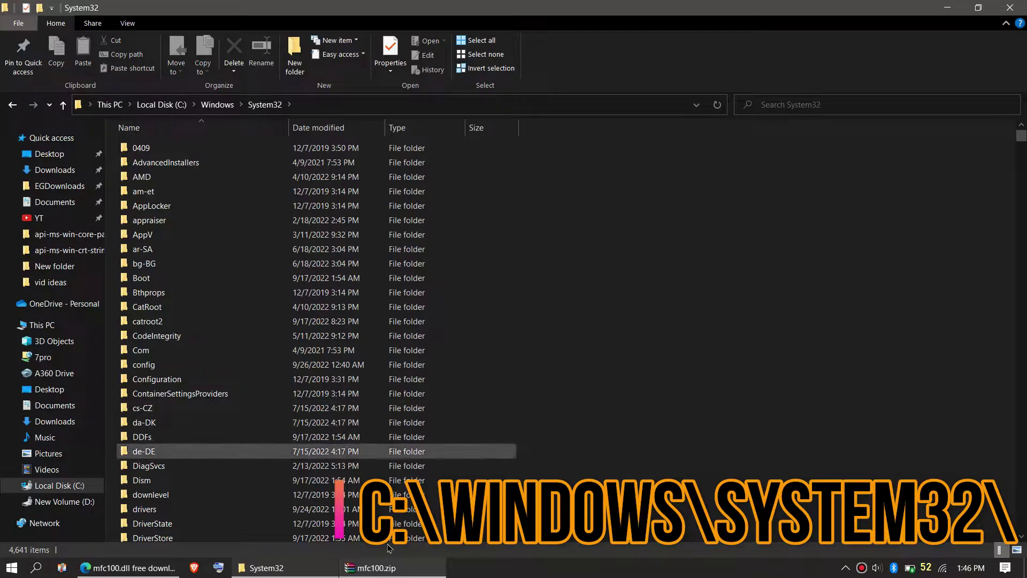
Drag mfc100.dll from the WinRAR archive into System32, replacing the existing copy.
click(375, 570)
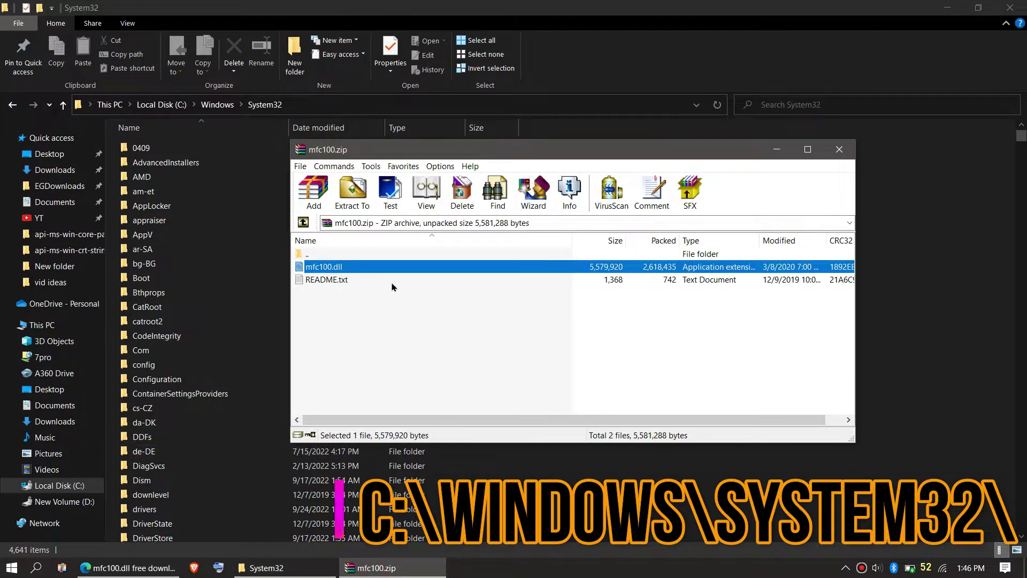
drag(387, 267, 988, 274)
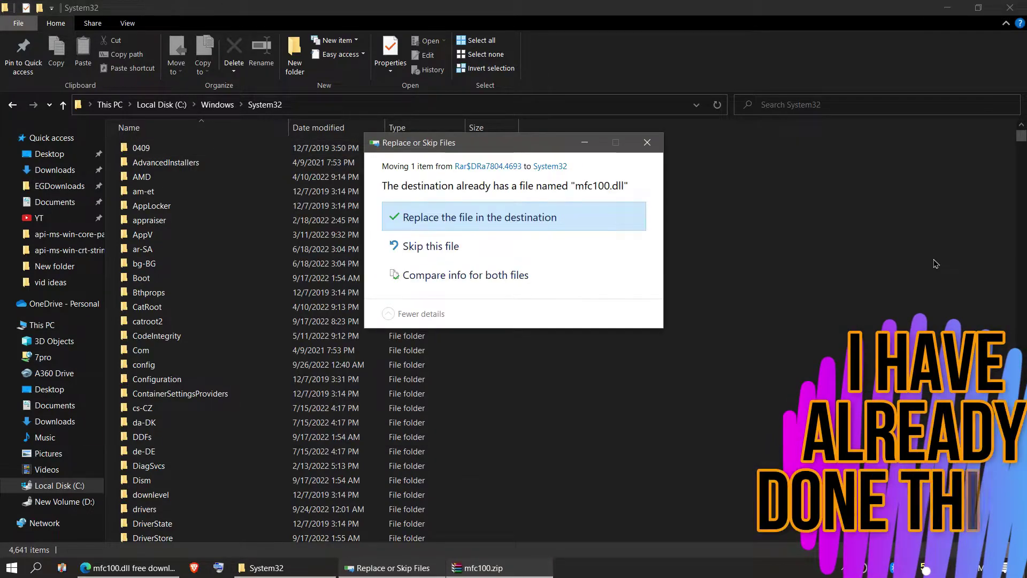
click(611, 230)
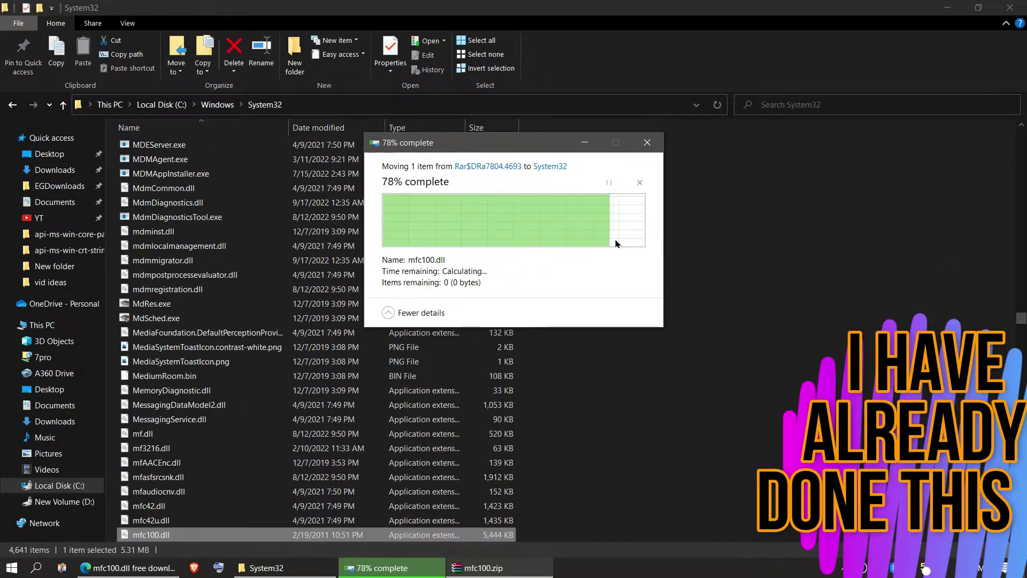
Search System32 for MFC100, select mfc100.dll among the 12 results, then close Explorer.
click(817, 105)
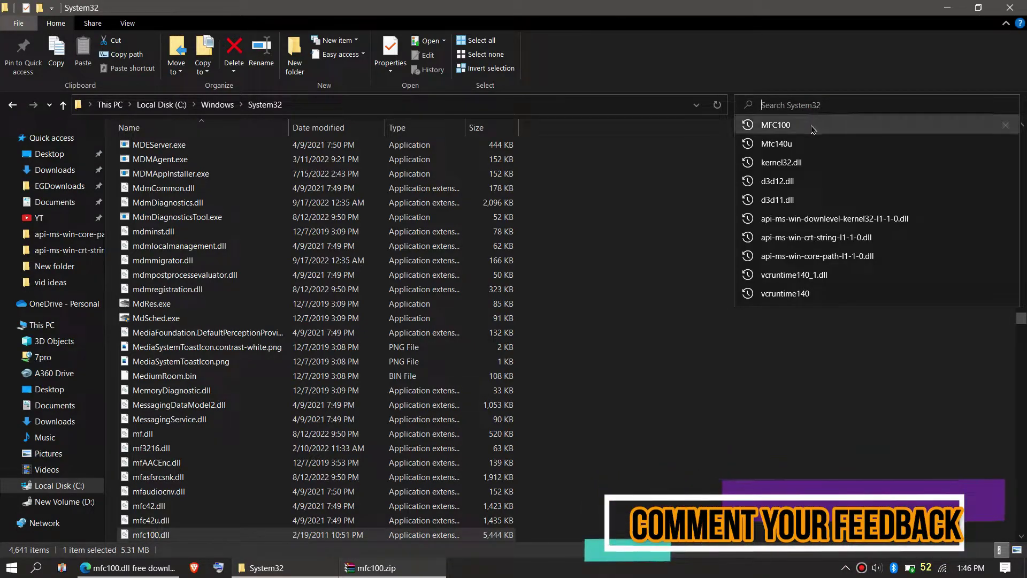
click(812, 126)
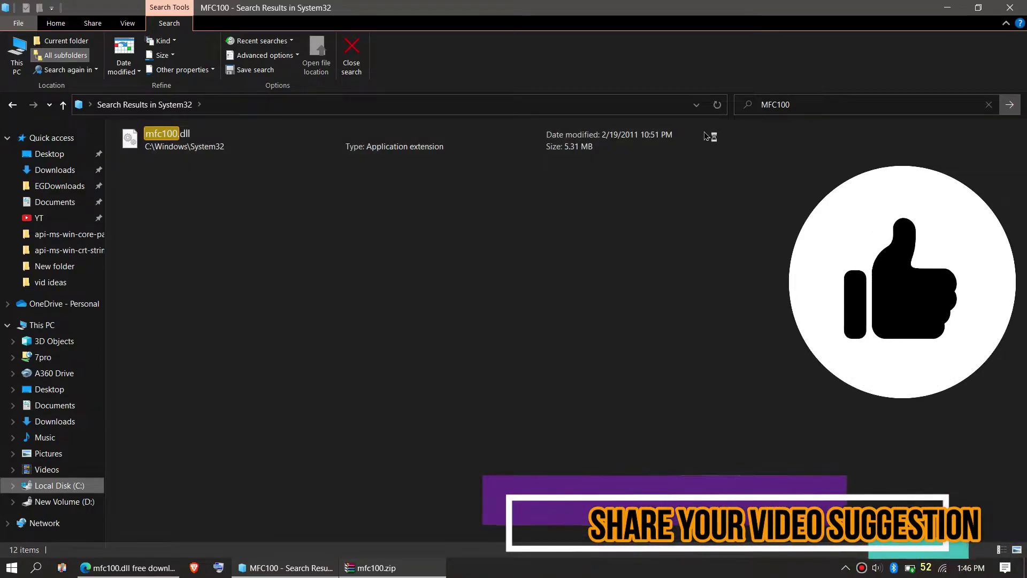
click(494, 140)
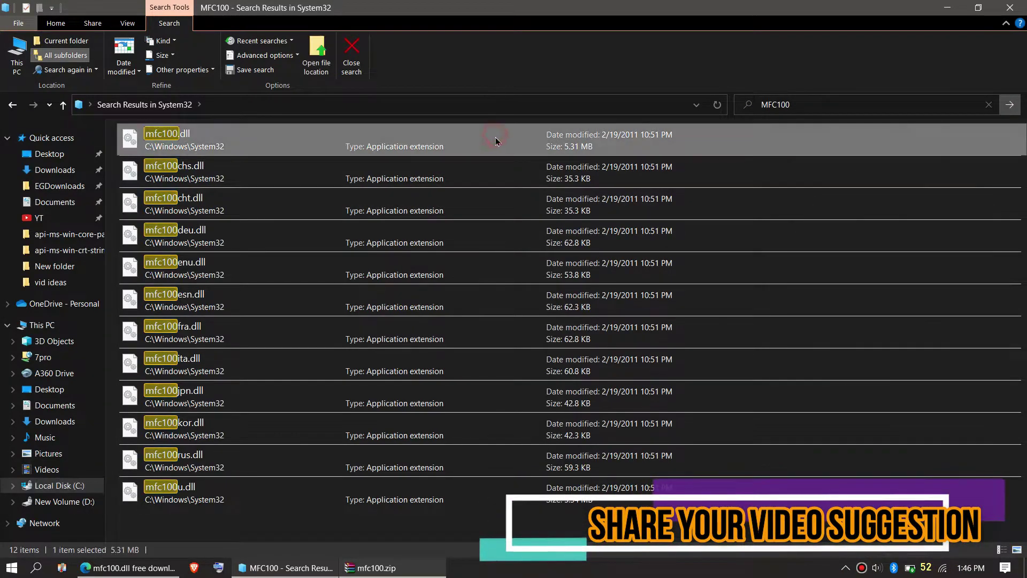
click(1010, 8)
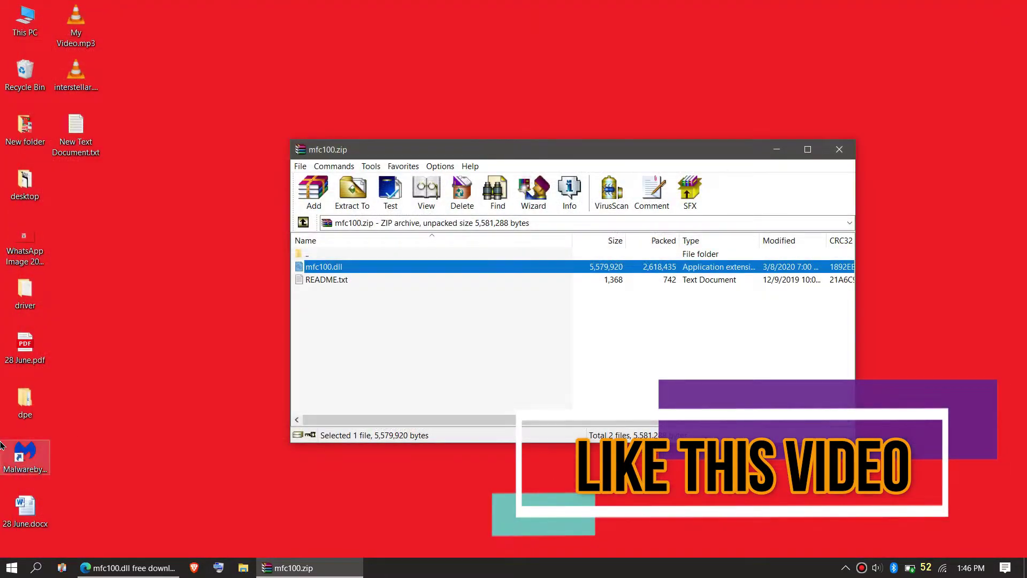
click(12, 567)
click(17, 541)
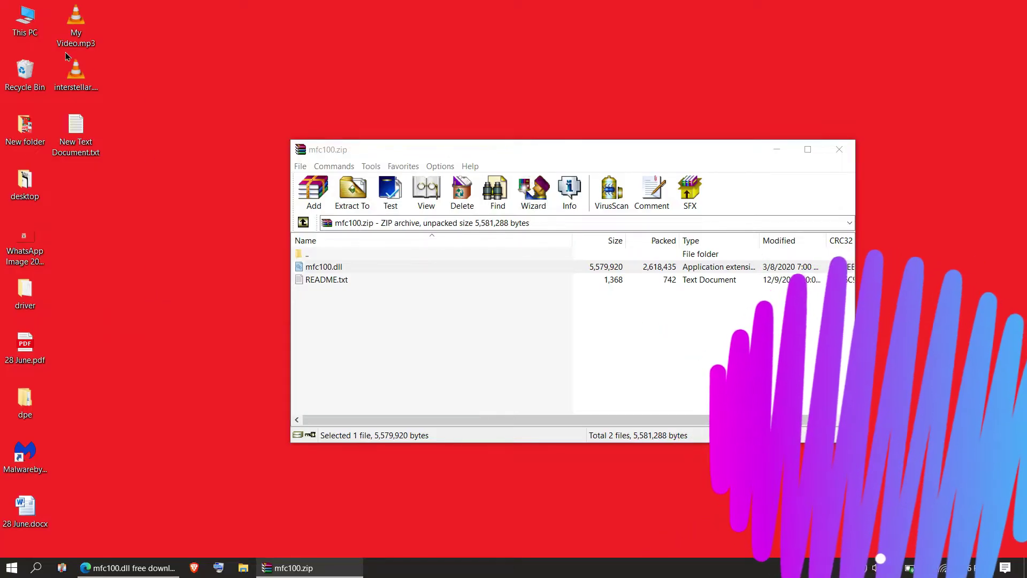
Browse This PC, Local Disk (C:) and Windows to open the SysWOW64 folder.
double_click(18, 23)
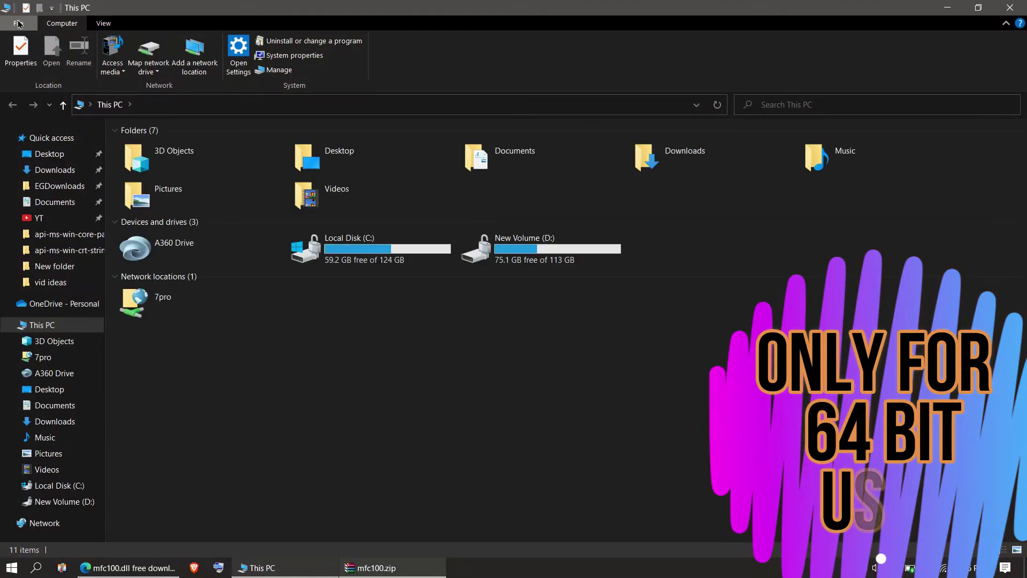
double_click(396, 251)
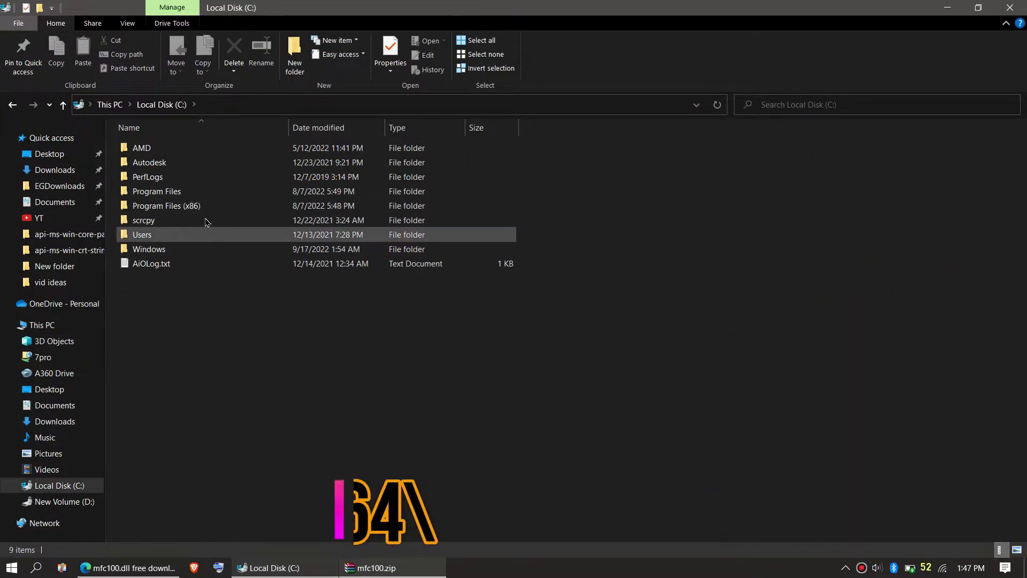
double_click(208, 250)
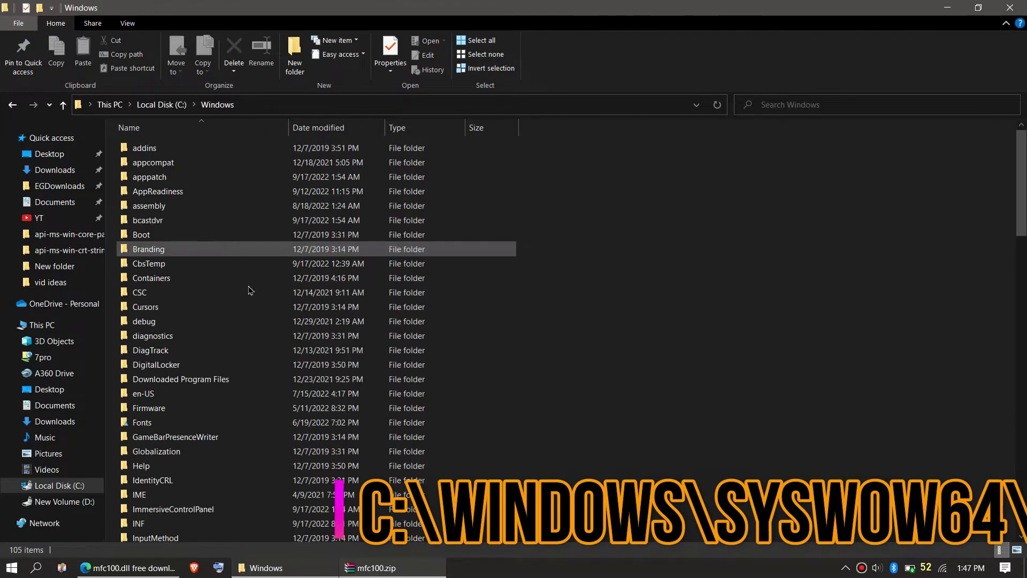
scroll(250, 290, down, 19)
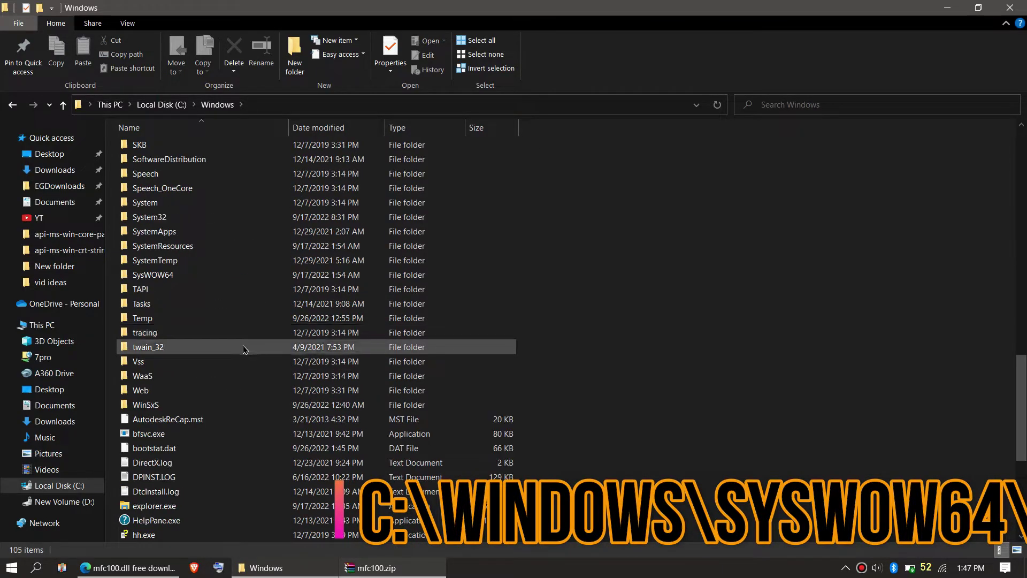
double_click(191, 277)
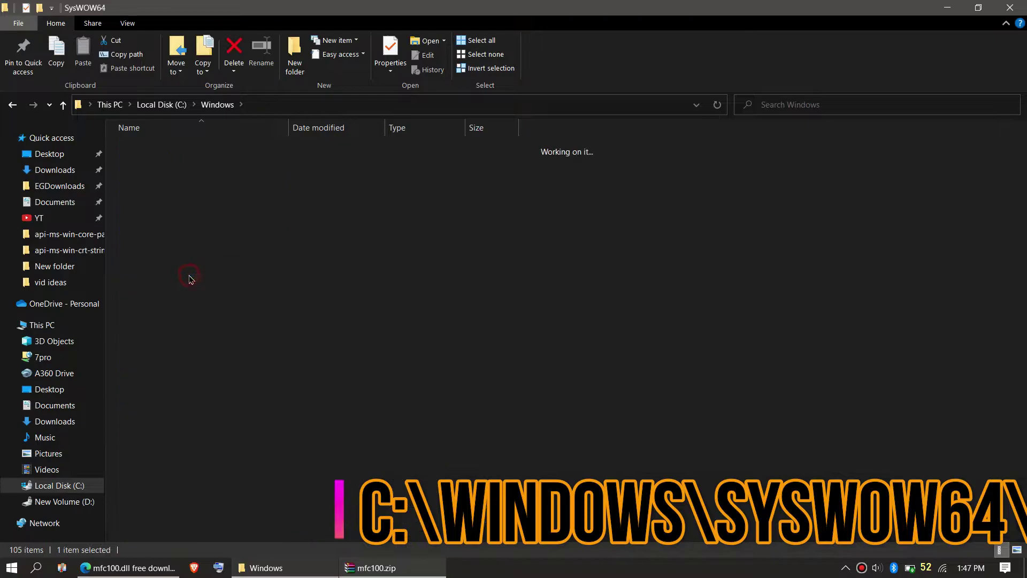
Copy mfc100.dll from the mfc100.zip archive into SysWOW64, replacing the existing file.
click(401, 572)
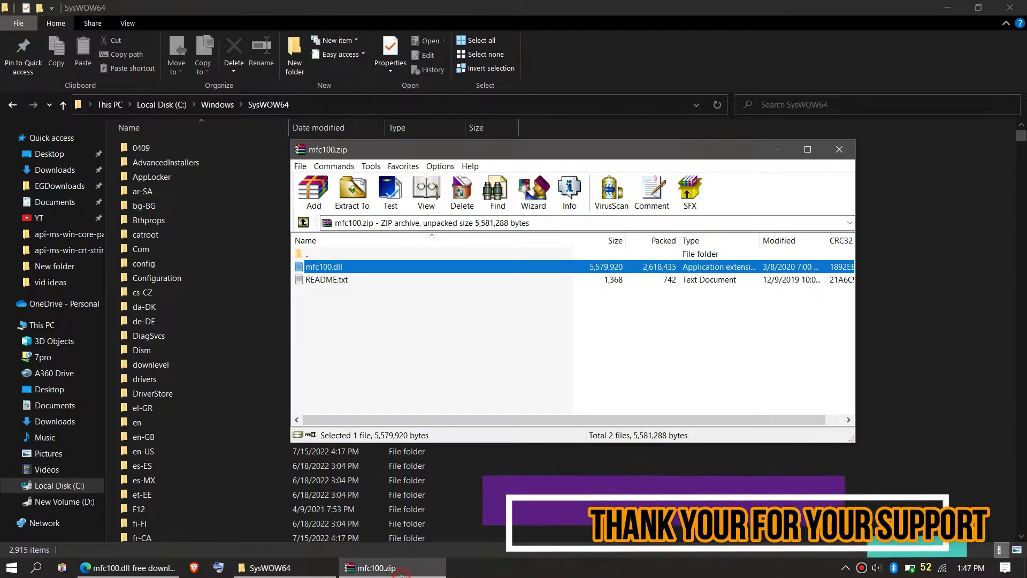
drag(377, 266, 875, 297)
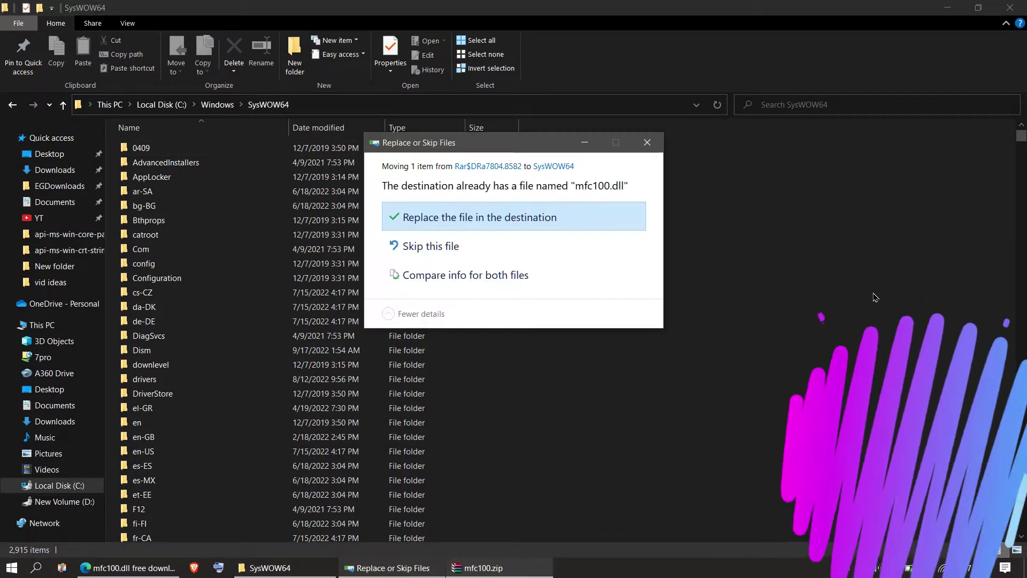
click(514, 217)
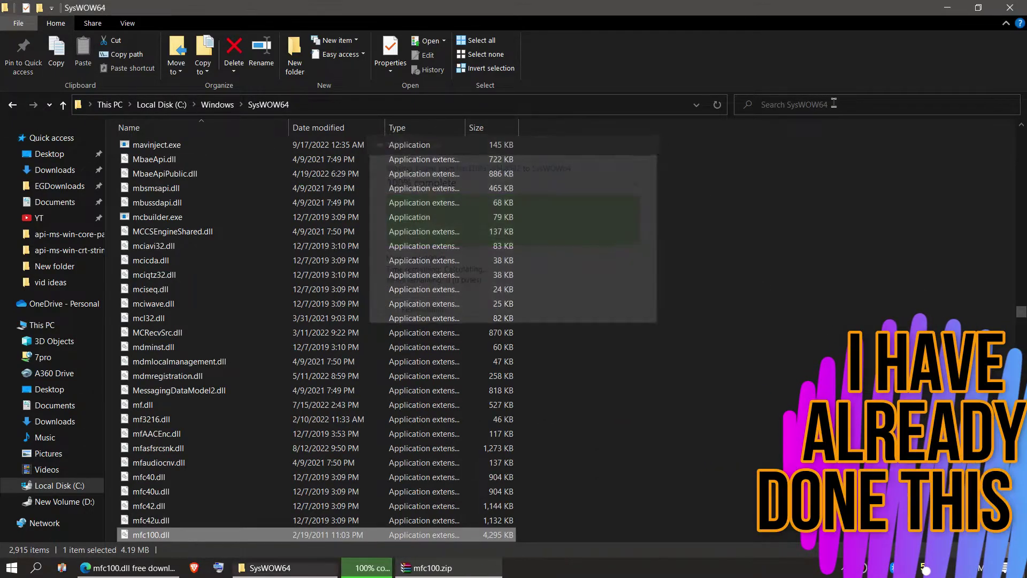
Search SysWOW64 for MFC100 to confirm mfc100.dll (4.19 MB) is present, then close Explorer.
click(834, 104)
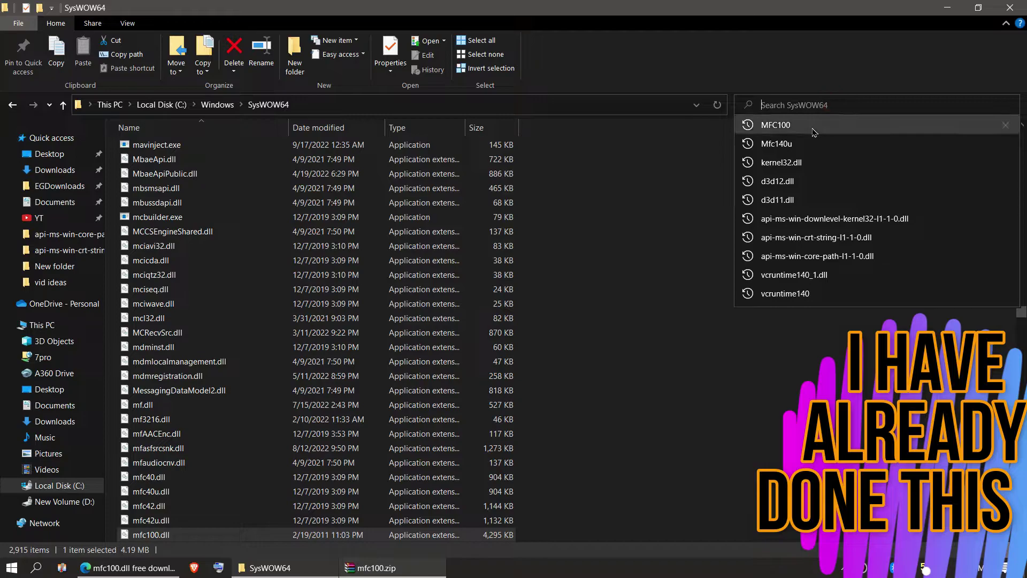
click(775, 124)
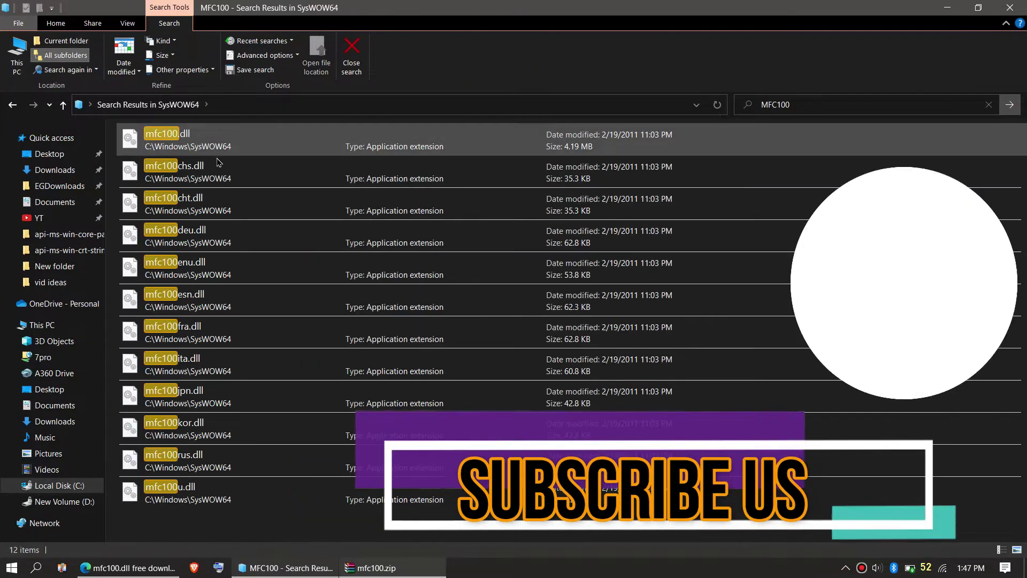
click(325, 131)
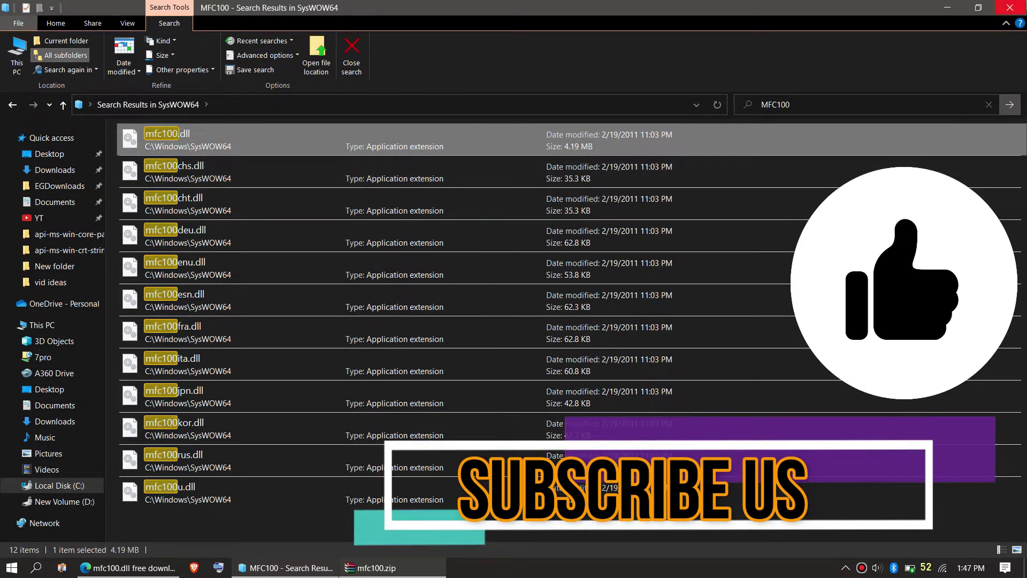
key(alt+F4)
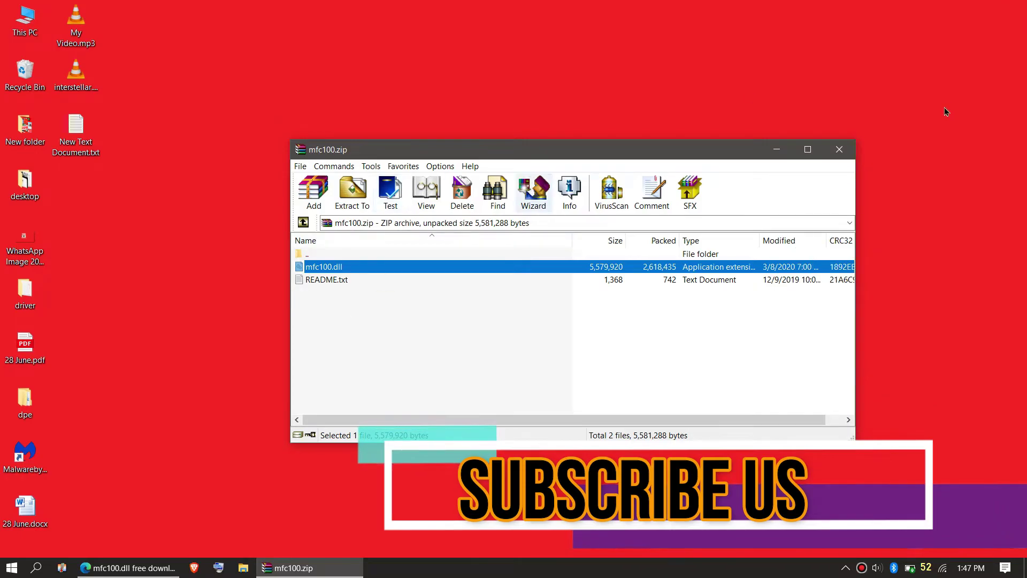
Close the mfc100.zip archive window and bring up the Start menu's power options.
key(alt+F4)
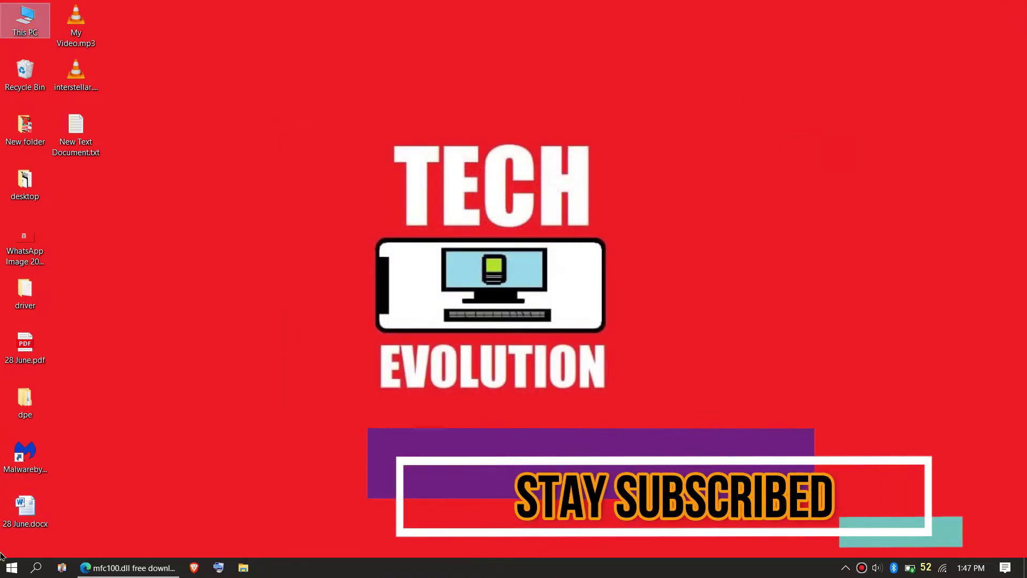
click(11, 567)
click(17, 542)
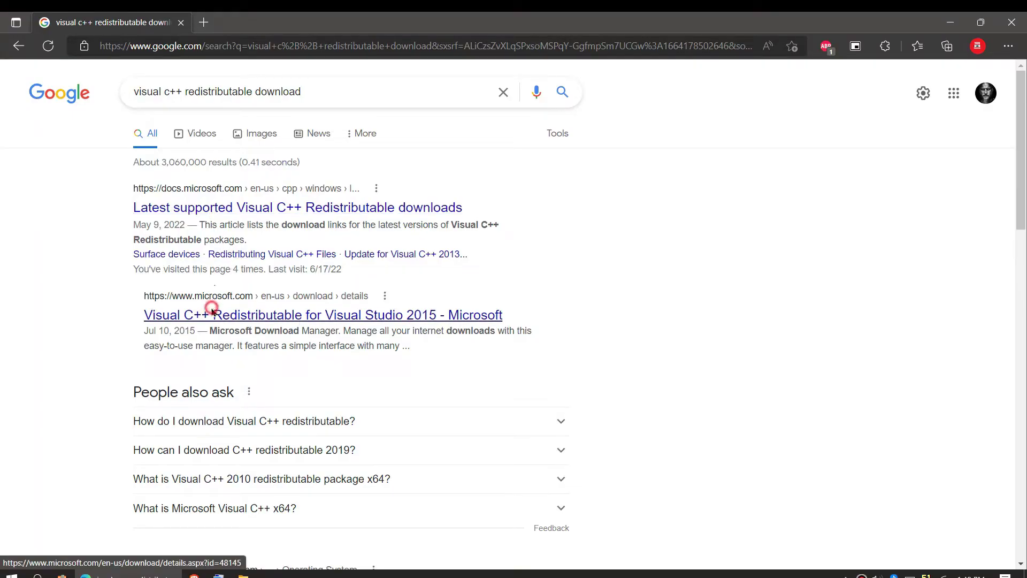
Download the Visual C++ Redistributable for Visual Studio 2015 from its microsoft.com page.
click(211, 310)
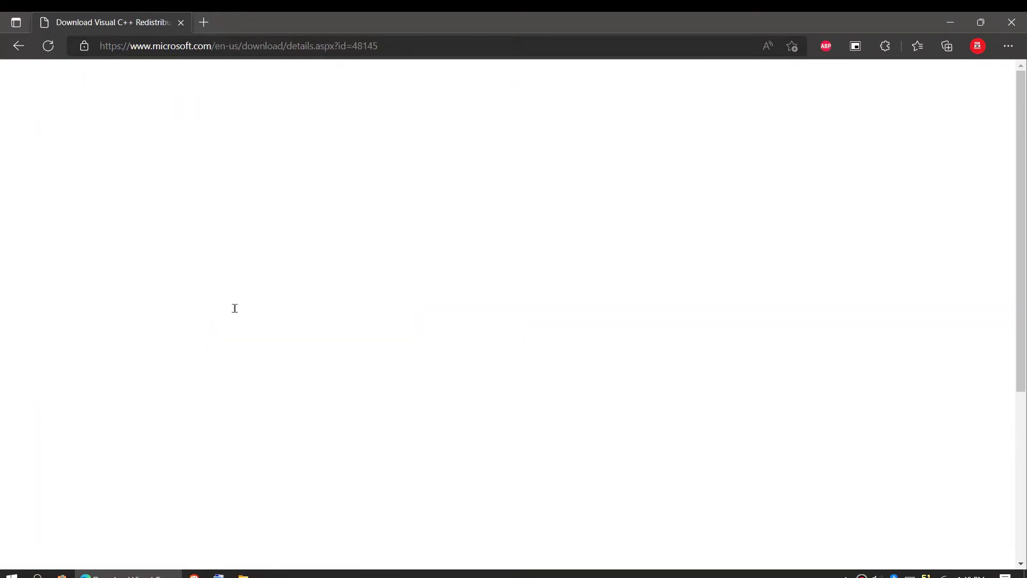
scroll(754, 358, down, 3)
scroll(283, 287, down, 3)
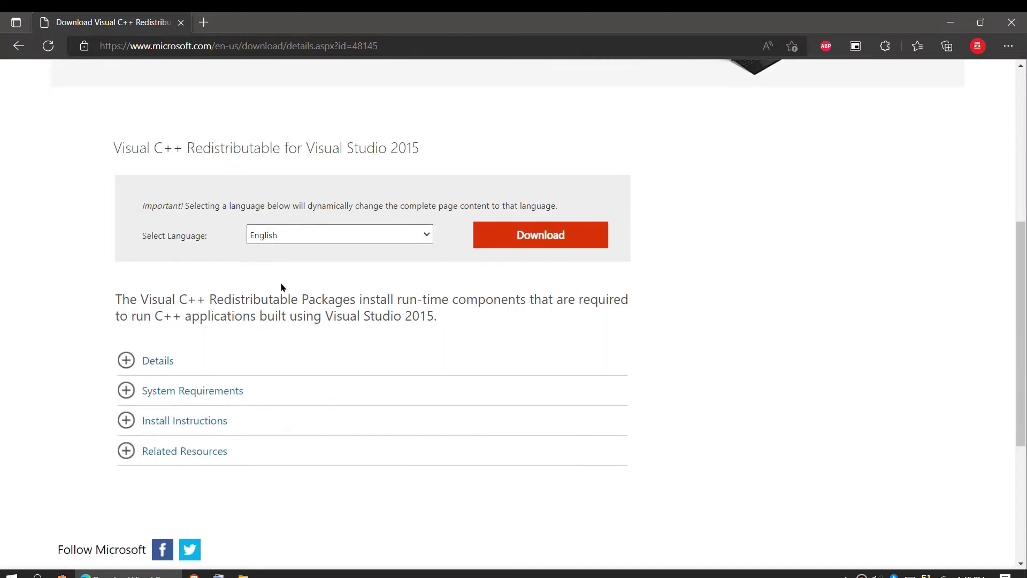
click(545, 244)
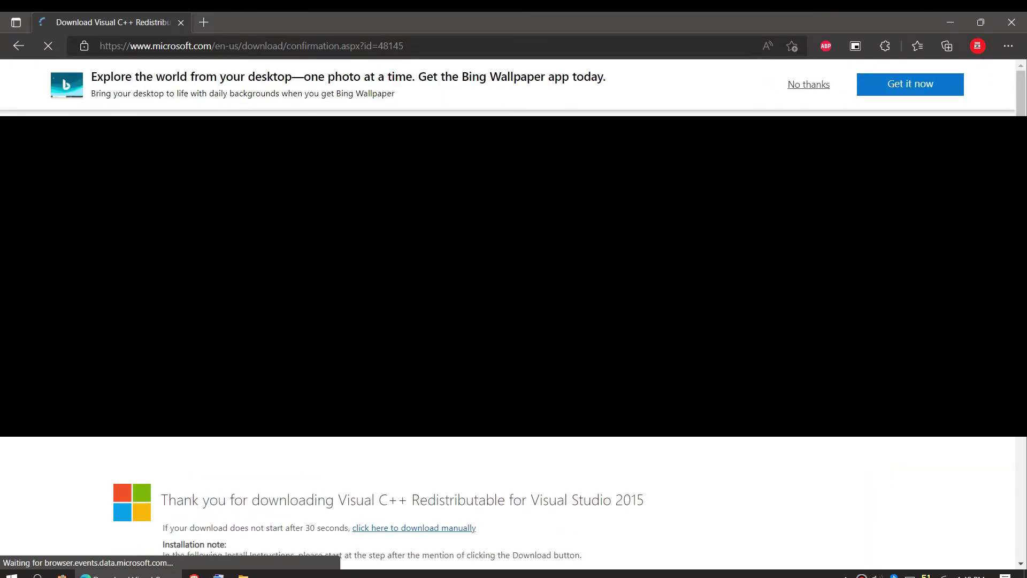
Review the vc_redist.x64.exe (13.9MB) file name in the New Download dialog.
scroll(445, 321, down, 8)
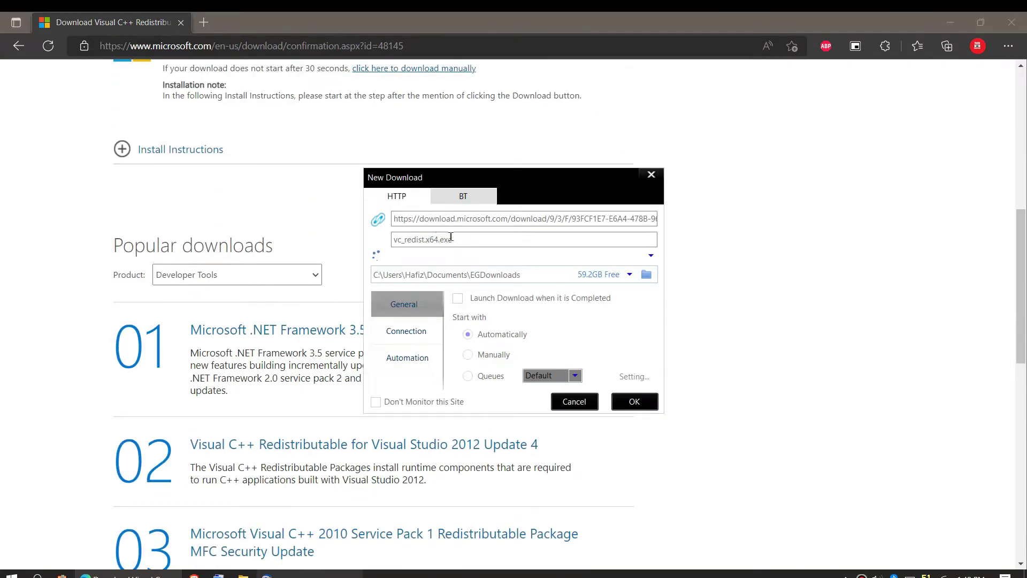
drag(439, 240, 452, 240)
click(451, 236)
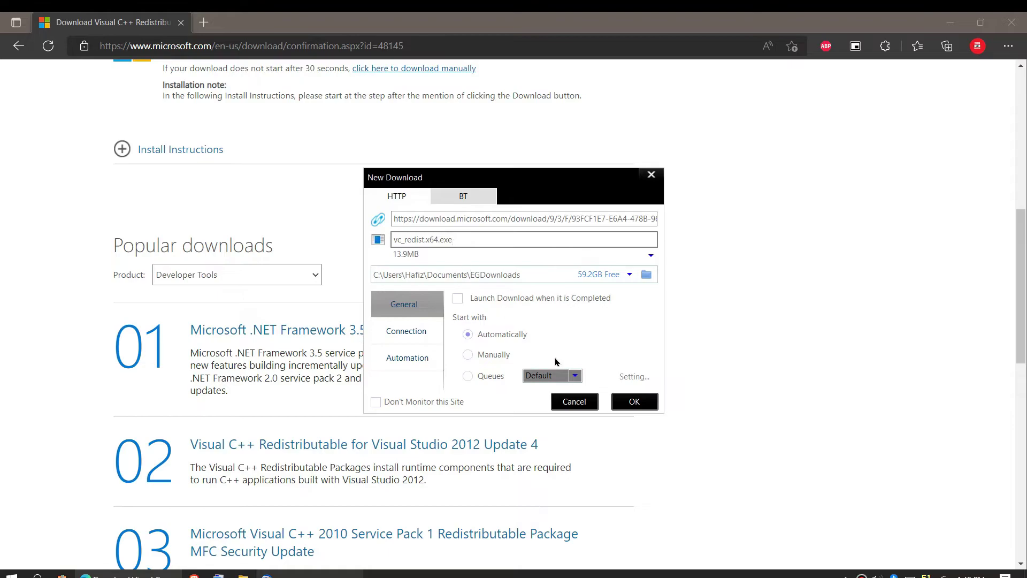